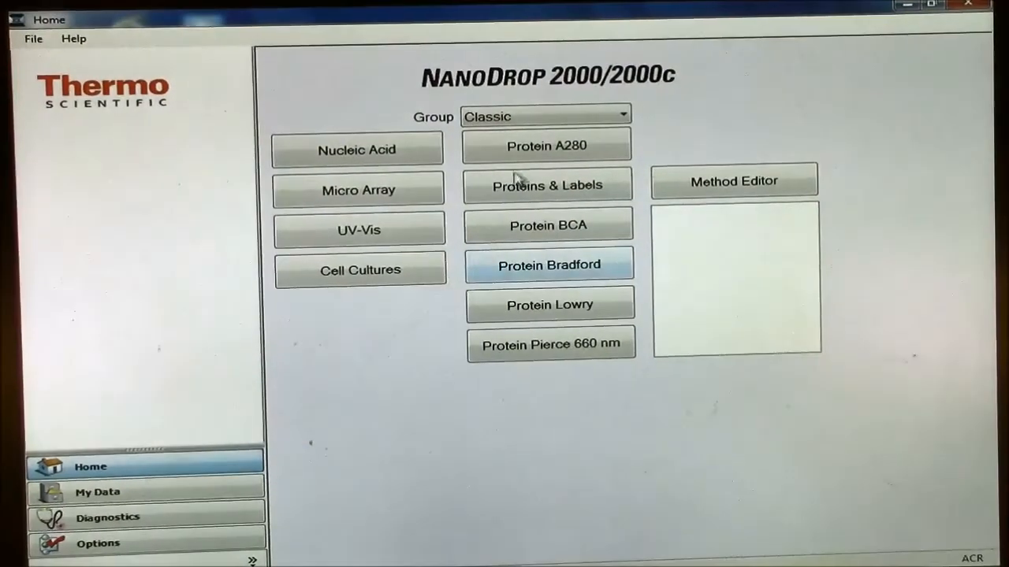
Step: Start the Protein A280 measurement, bringing up the wavelength verification prompt
{"action": "left_click", "coordinate": [552, 158]}
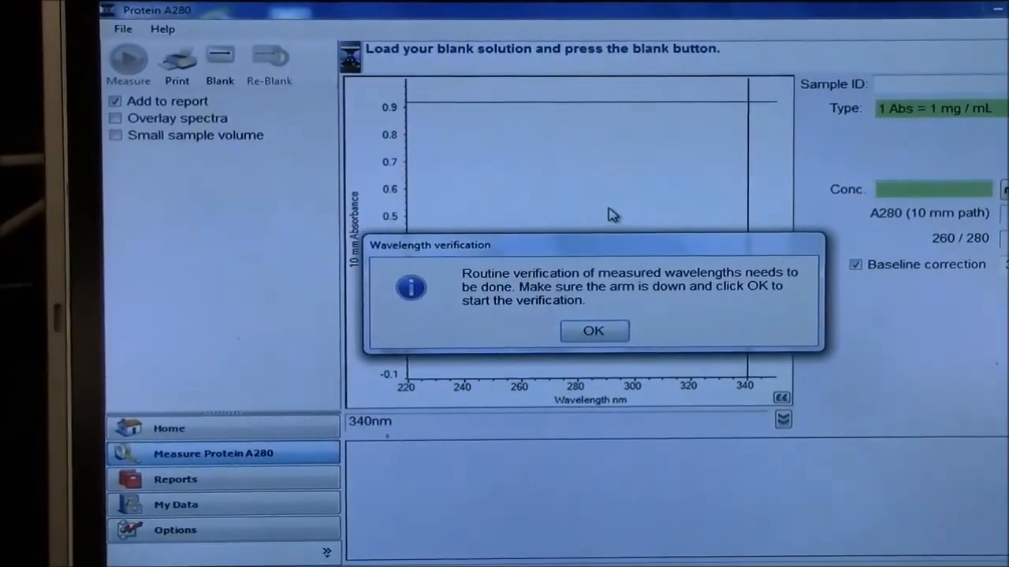
Step: Run the routine wavelength verification with the arm lowered
{"action": "left_click", "coordinate": [603, 330]}
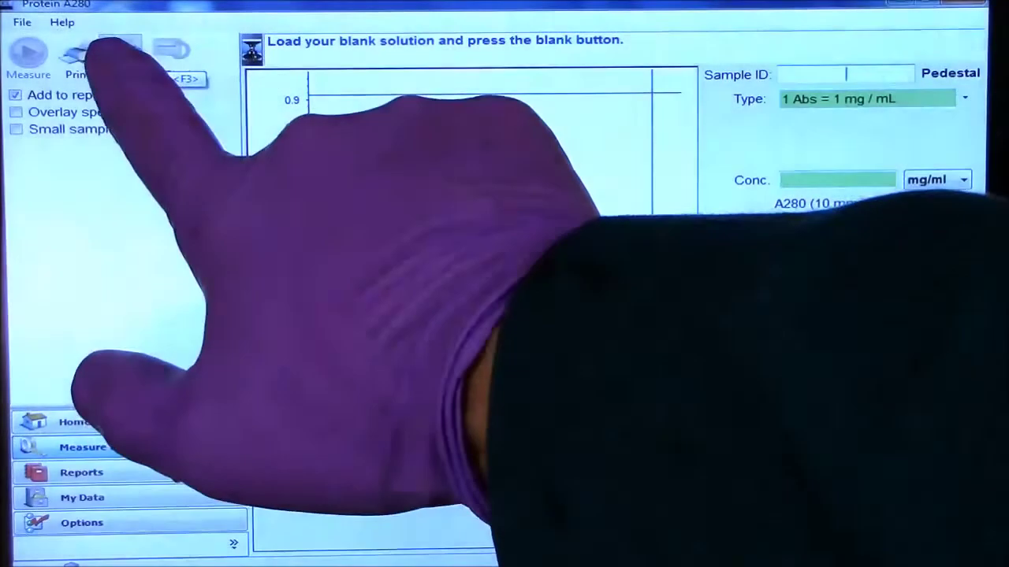
Step: Blank the instrument with the loaded blank solution
{"action": "left_click", "coordinate": [122, 53]}
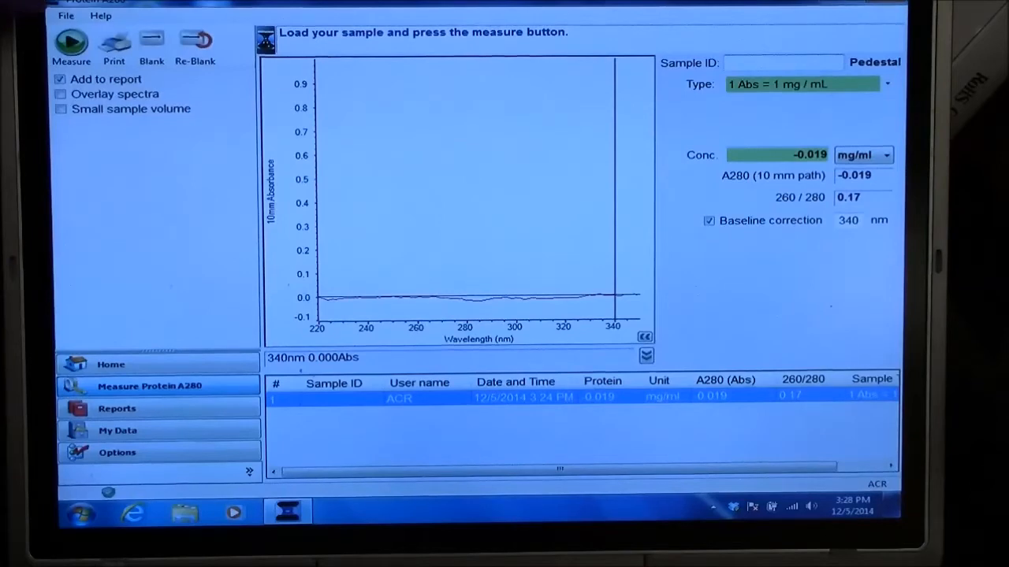
Step: Measure the sample and save it to the 2014_12_05_Protein A280 workbook (0.573 mg/ml)
{"action": "left_click", "coordinate": [71, 41]}
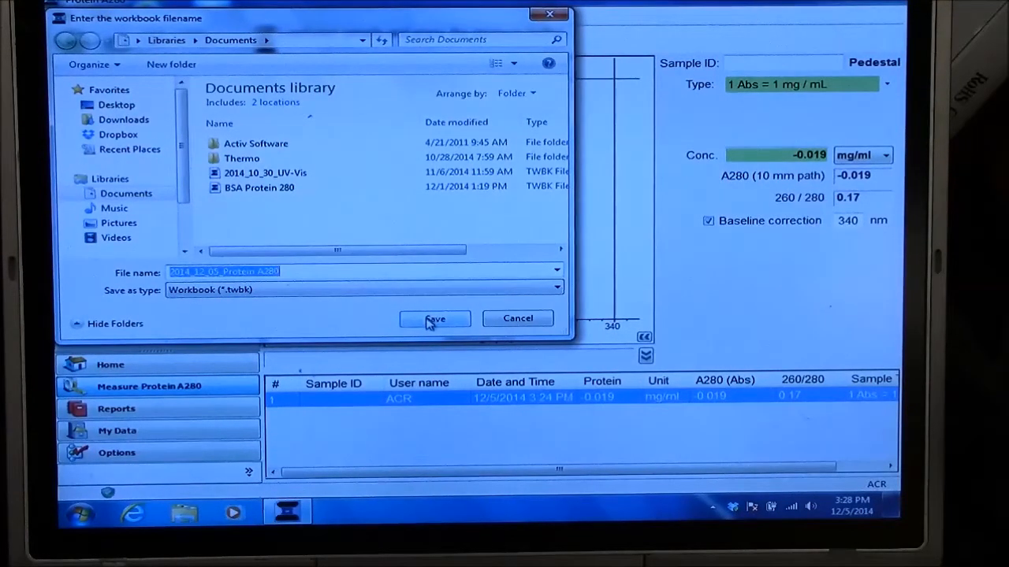
{"action": "left_click", "coordinate": [434, 319]}
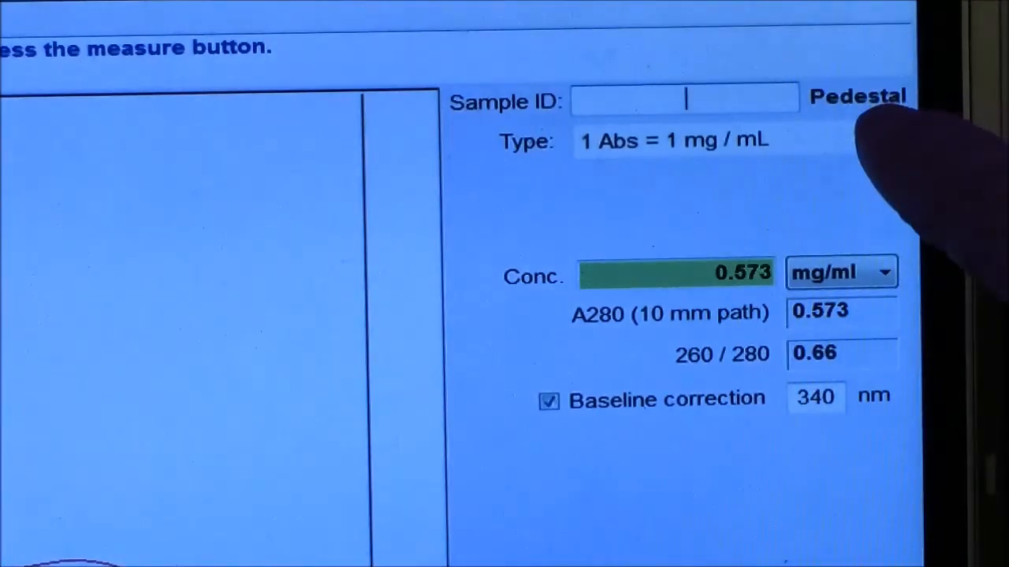
Step: Choose BSA as the sample type for the BSA stock reading
{"action": "left_click", "coordinate": [882, 140]}
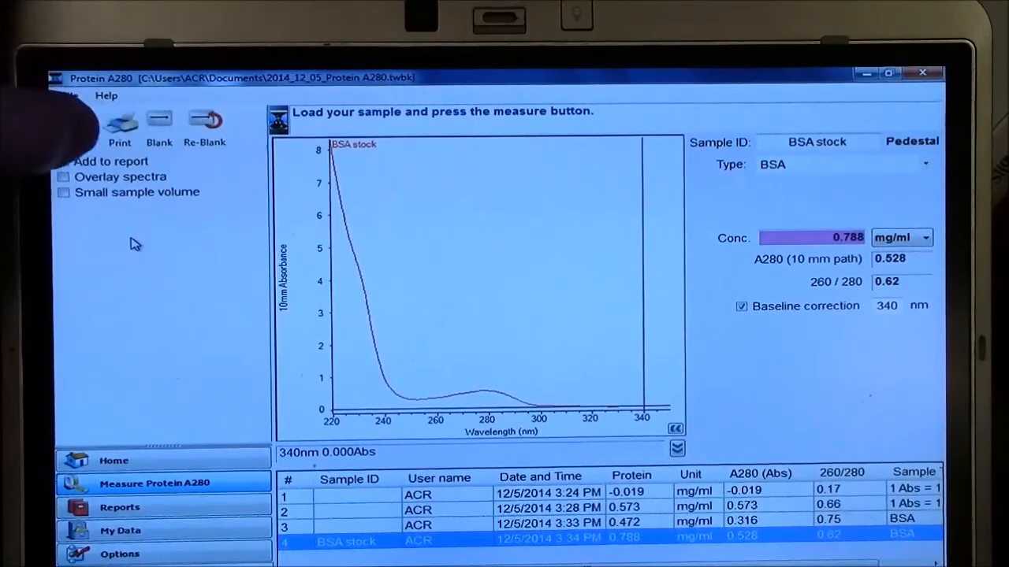
Step: Send the report to the PrimoPDF printer, set to open the PDF after creation
{"action": "left_click", "coordinate": [114, 125]}
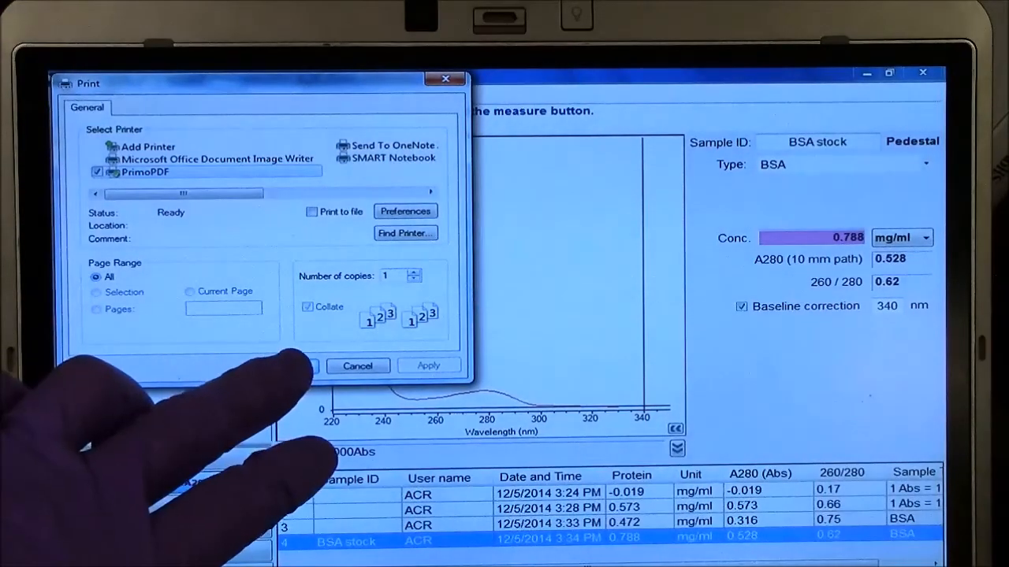
{"action": "left_click", "coordinate": [293, 366]}
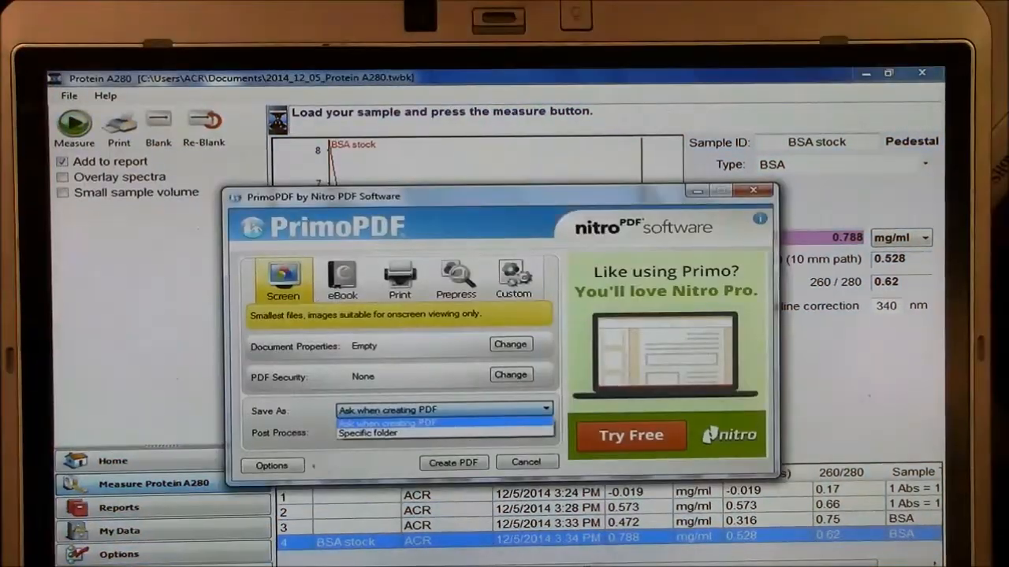
{"action": "left_click", "coordinate": [445, 423]}
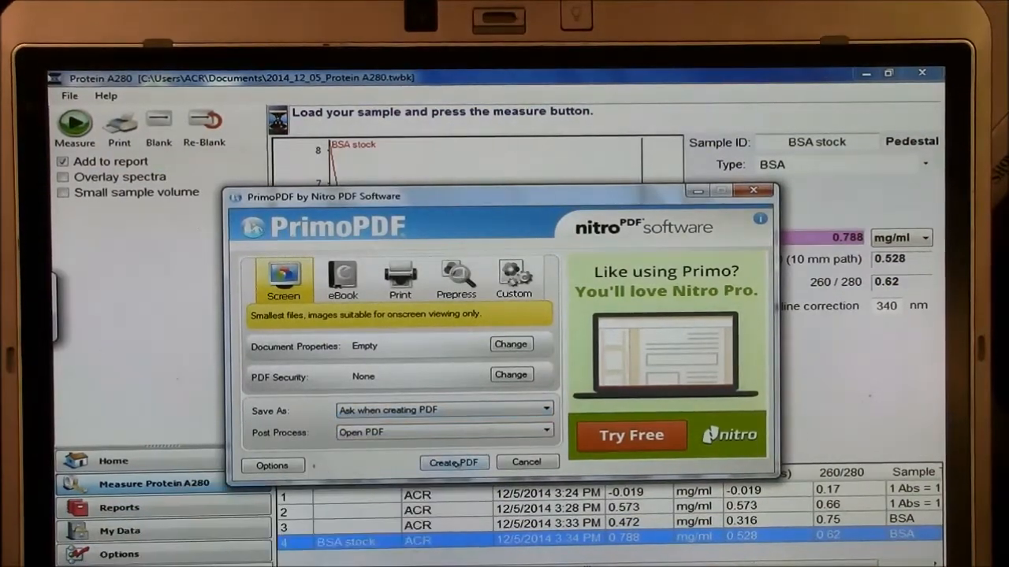
Step: Create the PDF as BSA Stock on Nanodrop in Dropbox's 2014 Bradford Data folder
{"action": "left_click", "coordinate": [453, 463]}
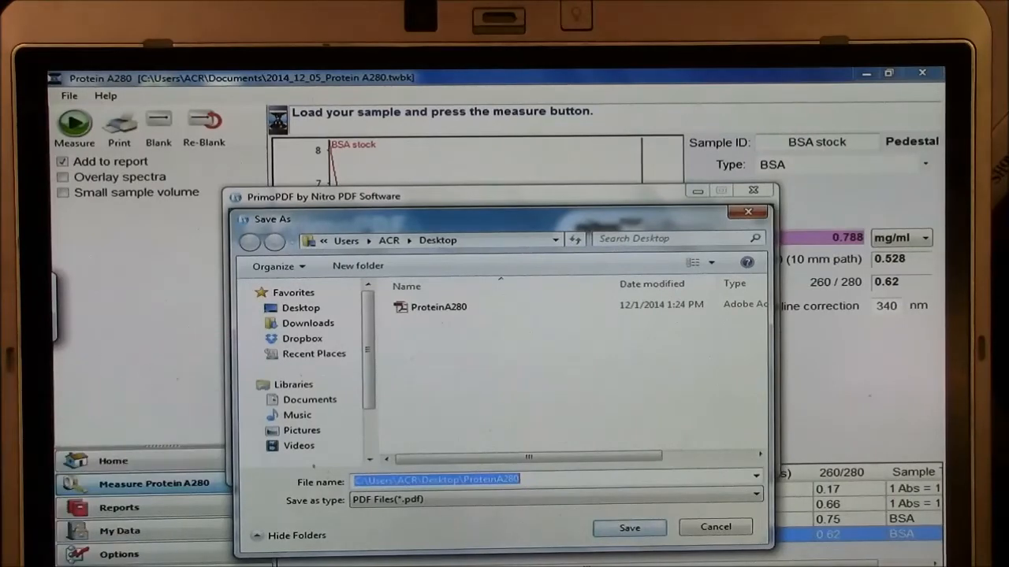
{"action": "left_click", "coordinate": [301, 339]}
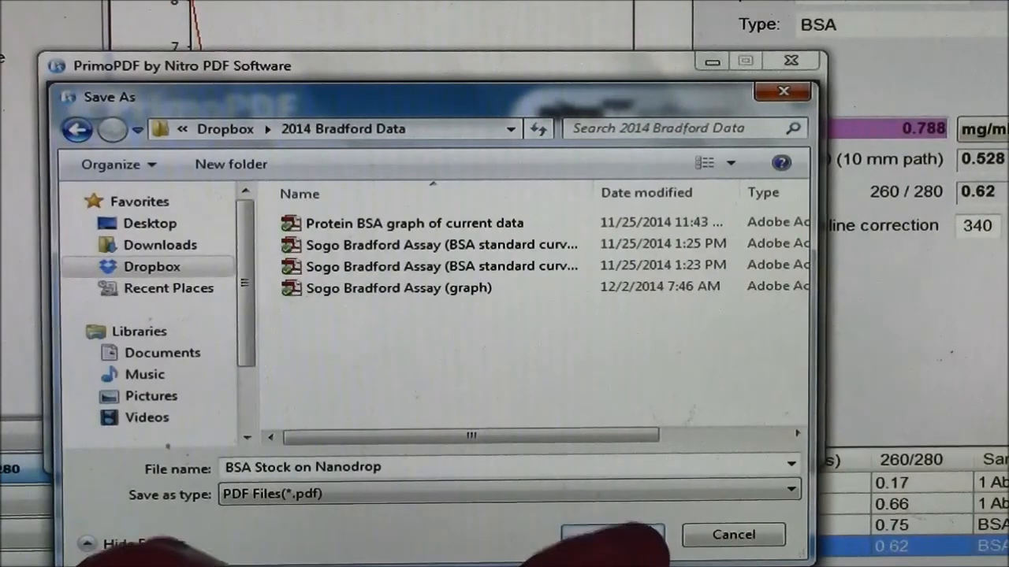
{"action": "left_click", "coordinate": [612, 536]}
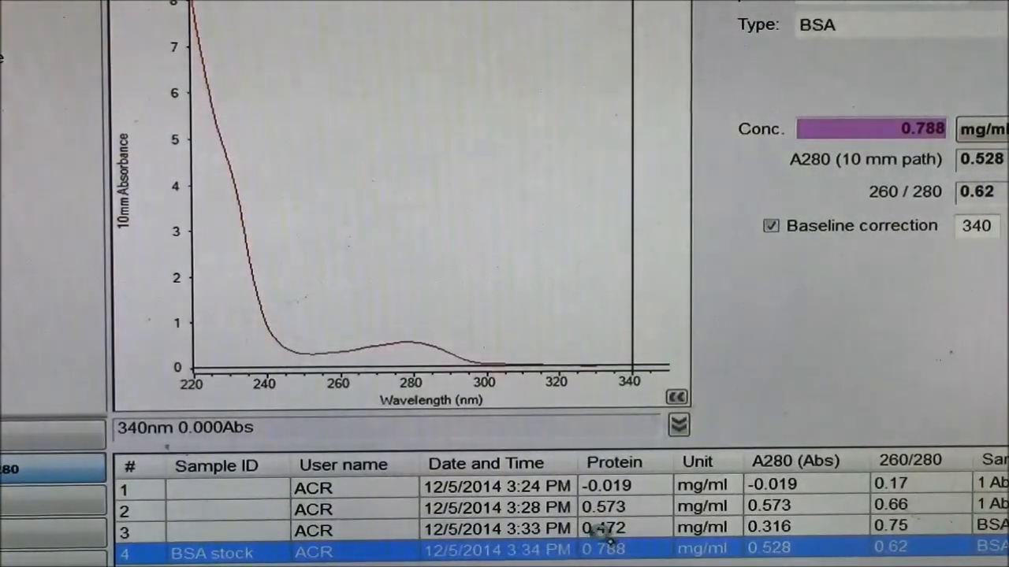